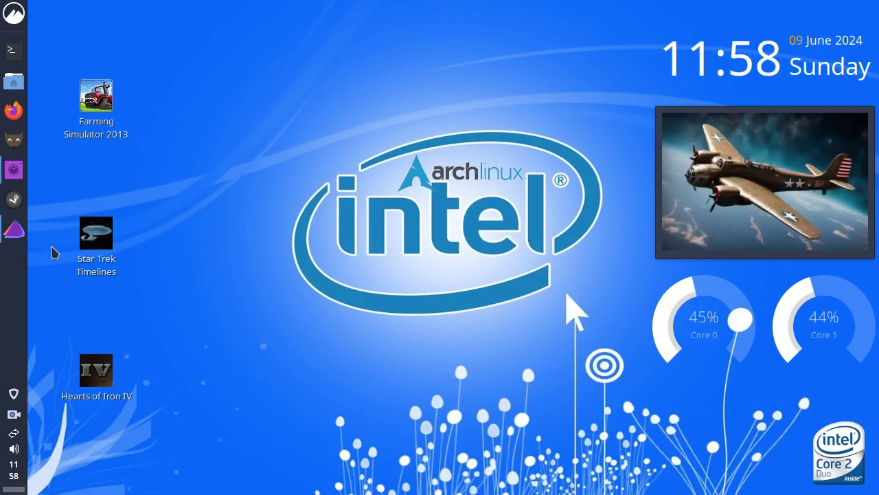
# Launch EndeavourOS Welcome from the dock and reposition its window on screen
pyautogui.click(11, 237)
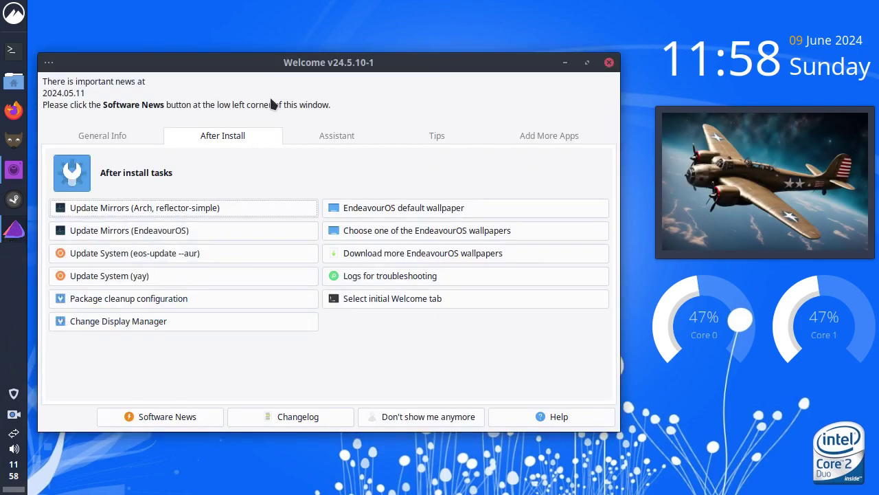
pyautogui.moveTo(281, 68); pyautogui.dragTo(296, 38)
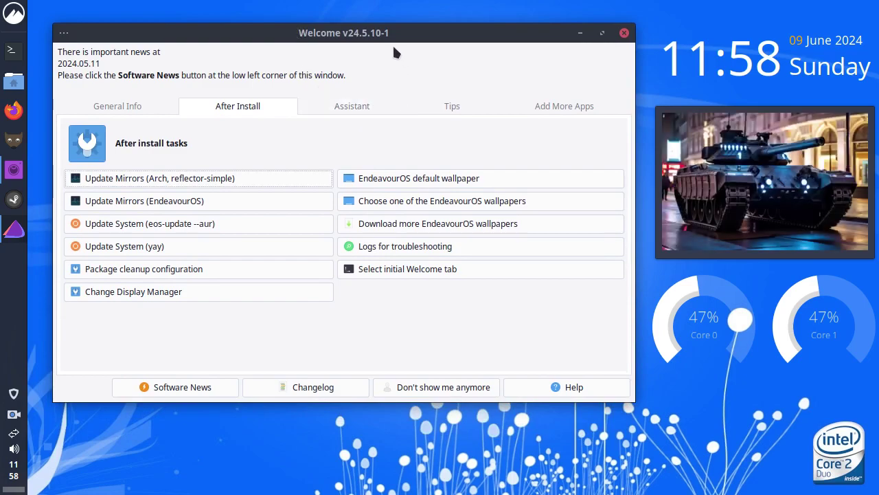
pyautogui.moveTo(382, 31); pyautogui.dragTo(374, 21)
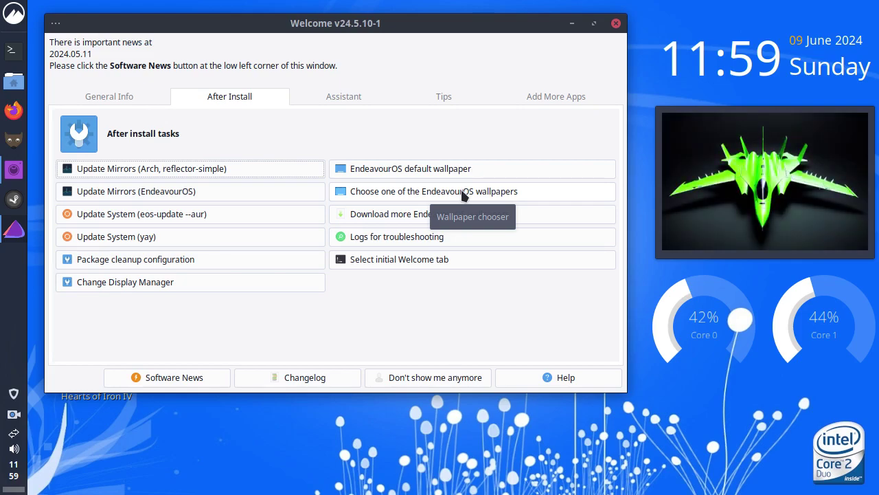
pyautogui.moveTo(220, 20); pyautogui.dragTo(231, 39)
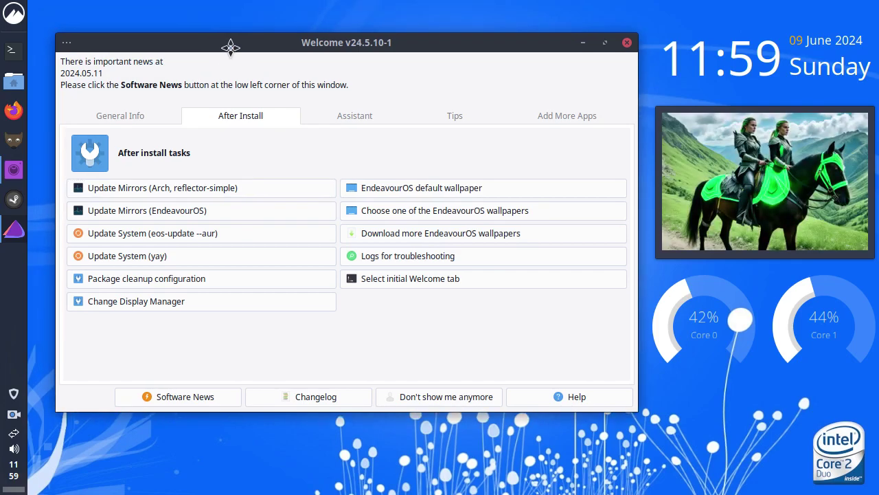
# Use reflector-simple to rank UK https Arch mirrors and save the mirrorlist with the password
pyautogui.click(154, 191)
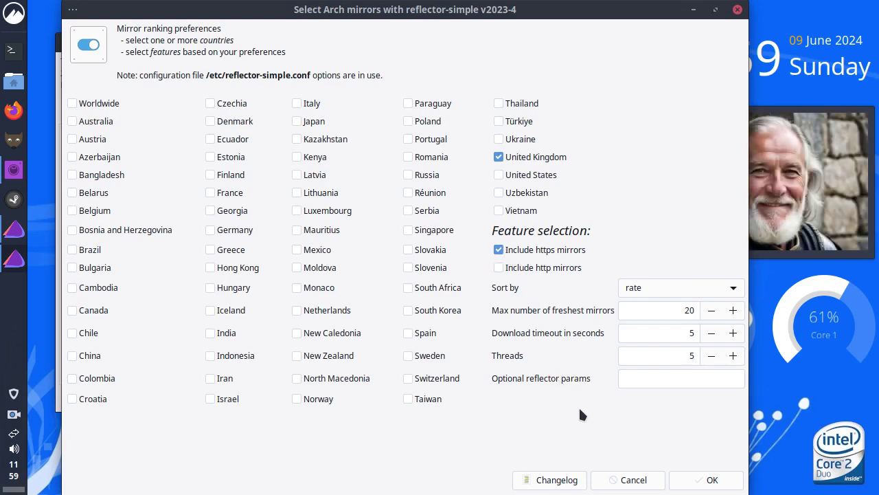
pyautogui.click(701, 484)
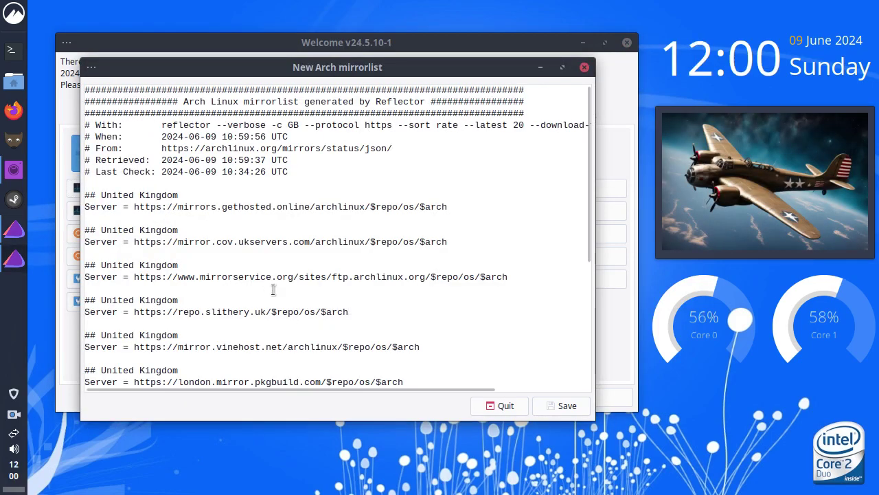
pyautogui.click(568, 410)
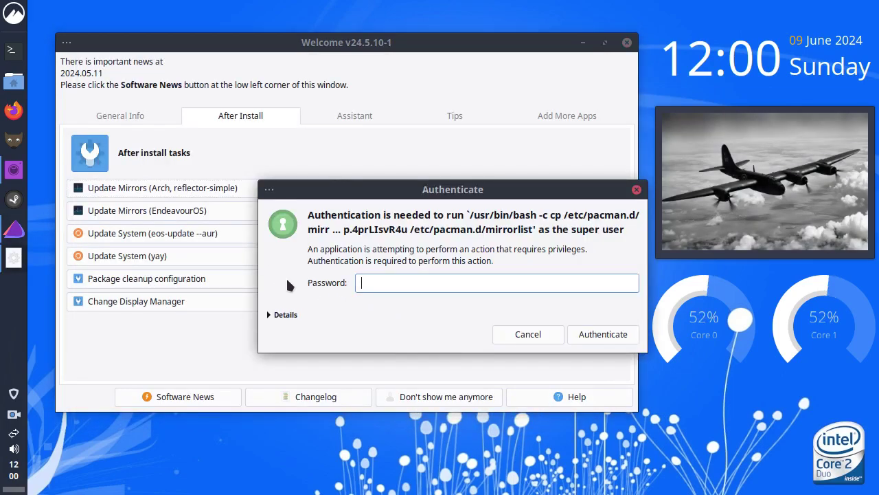
pyautogui.write('••••')
pyautogui.press('Return')
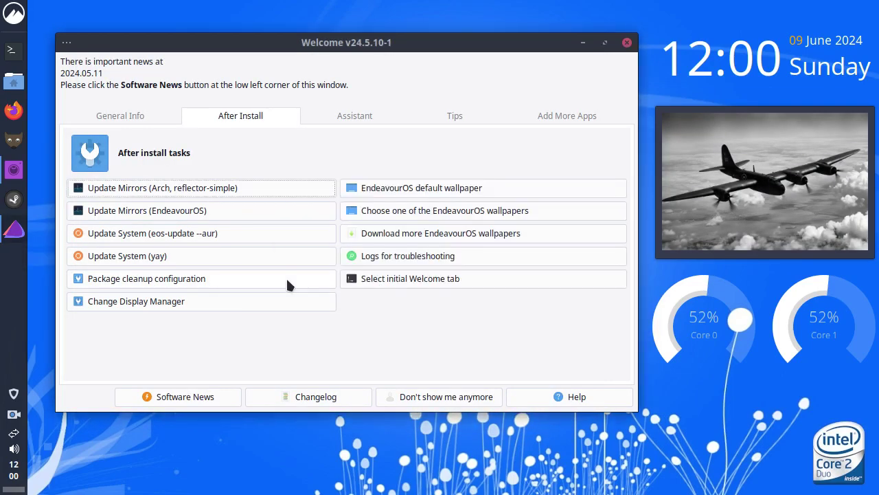
# Start ranking EndeavourOS mirrors in a terminal and launch Firefox while it runs
pyautogui.click(152, 210)
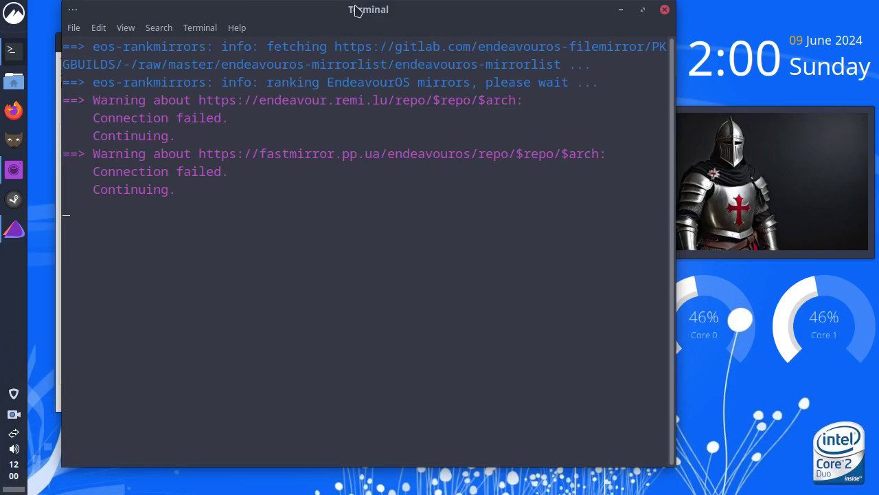
pyautogui.moveTo(358, 10); pyautogui.dragTo(438, 30)
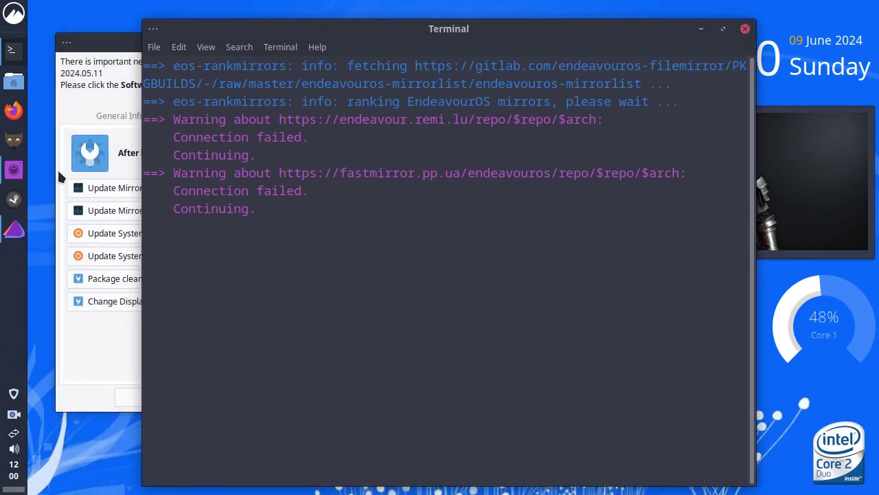
pyautogui.click(14, 110)
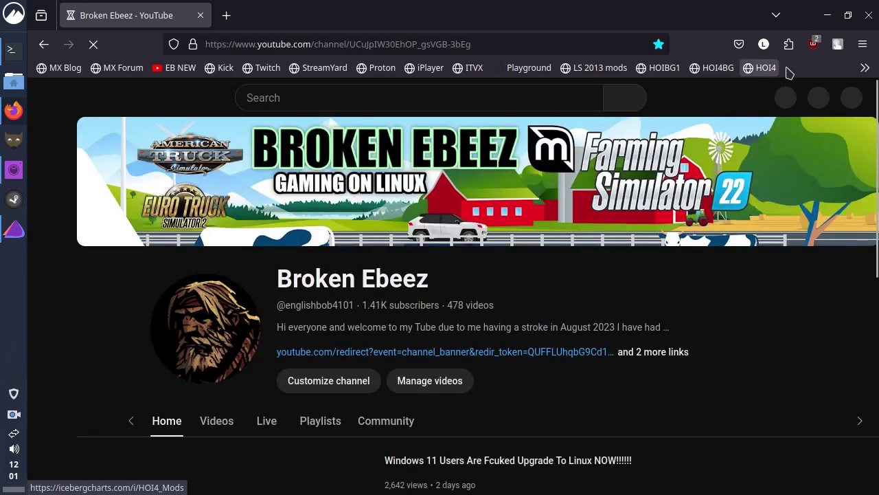
# Close Firefox to get back to the terminal's root password prompt
pyautogui.click(869, 15)
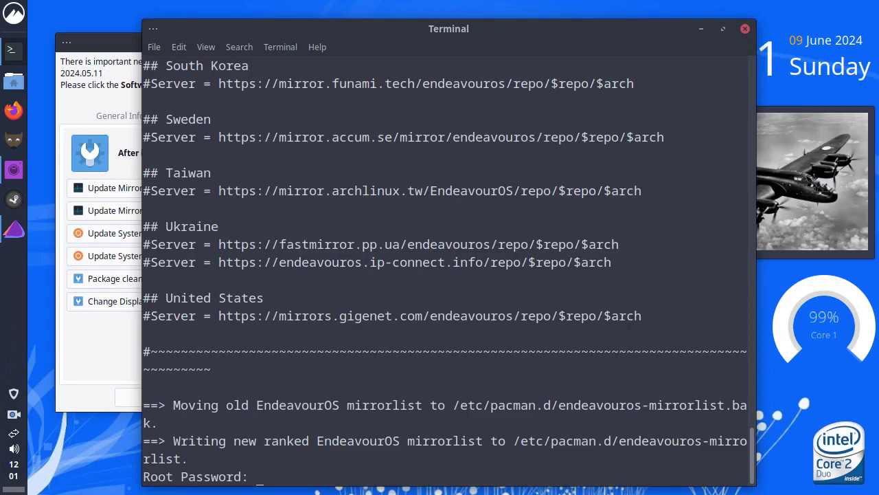
# Write the ranked EndeavourOS mirrorlist, then run Update System with eos-update --aur
pyautogui.press('Return')
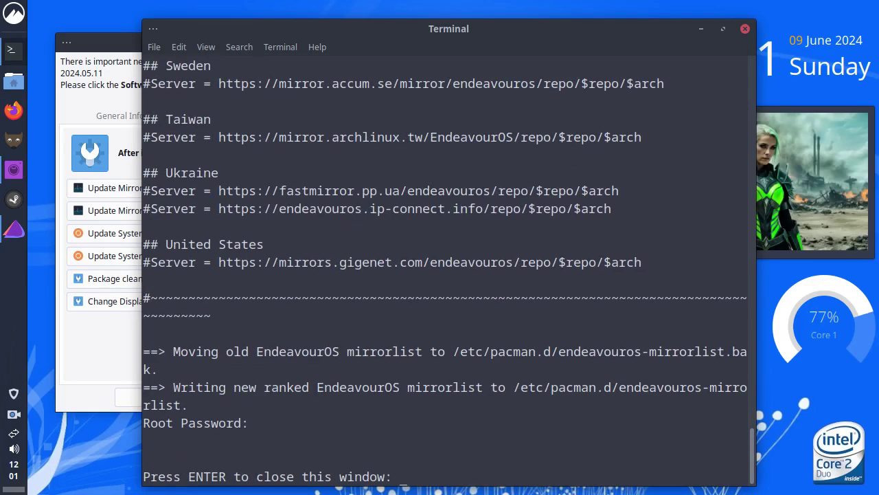
pyautogui.press('Return')
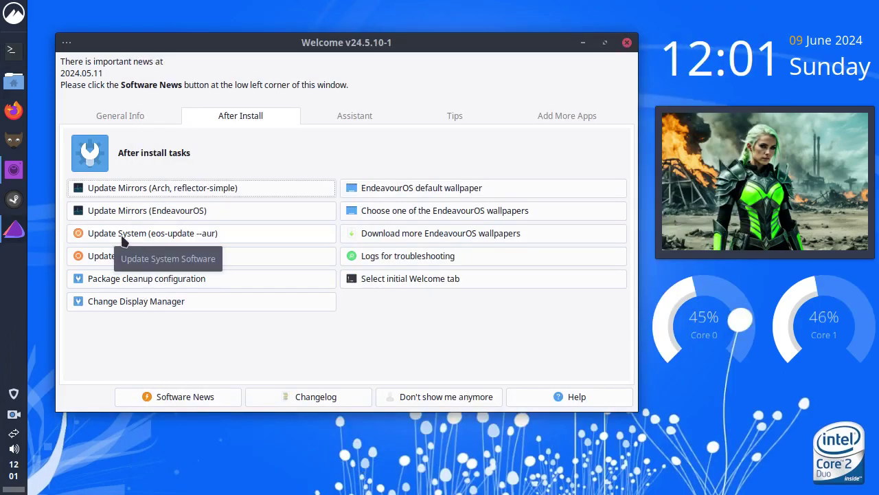
pyautogui.click(150, 235)
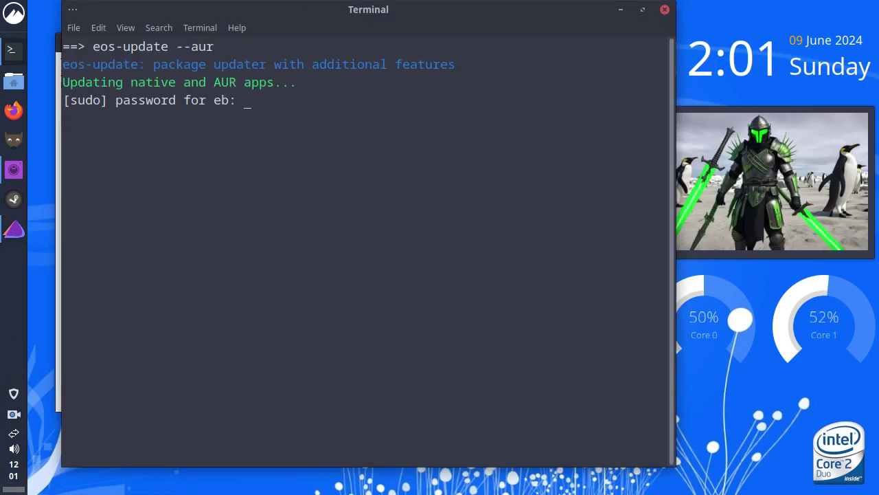
pyautogui.press('Return')
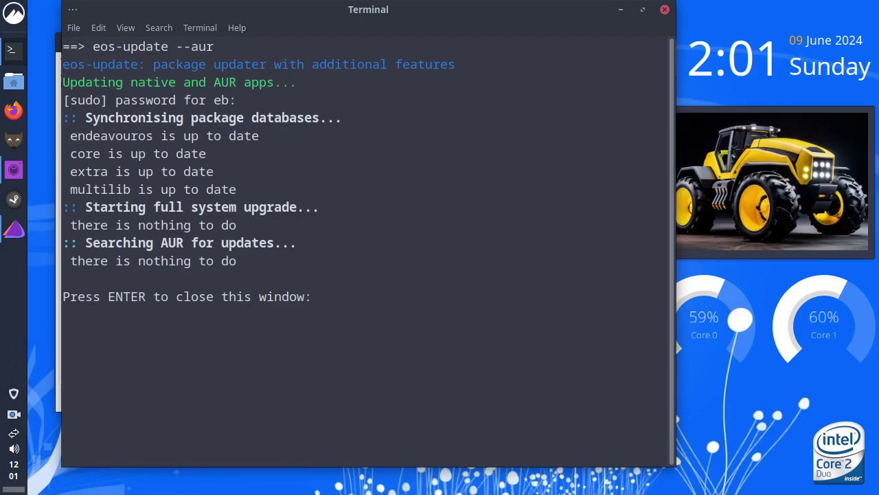
pyautogui.press('Return')
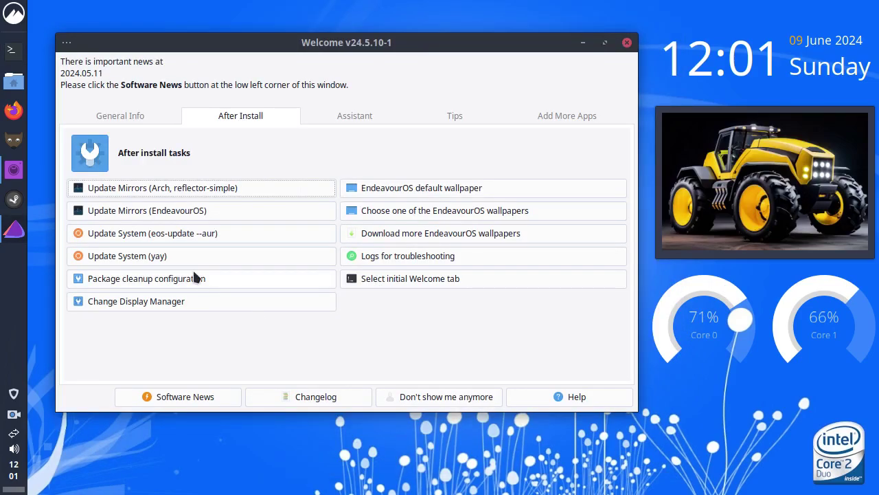
# Run Update System with yay, which finds nothing to upgrade
pyautogui.click(148, 263)
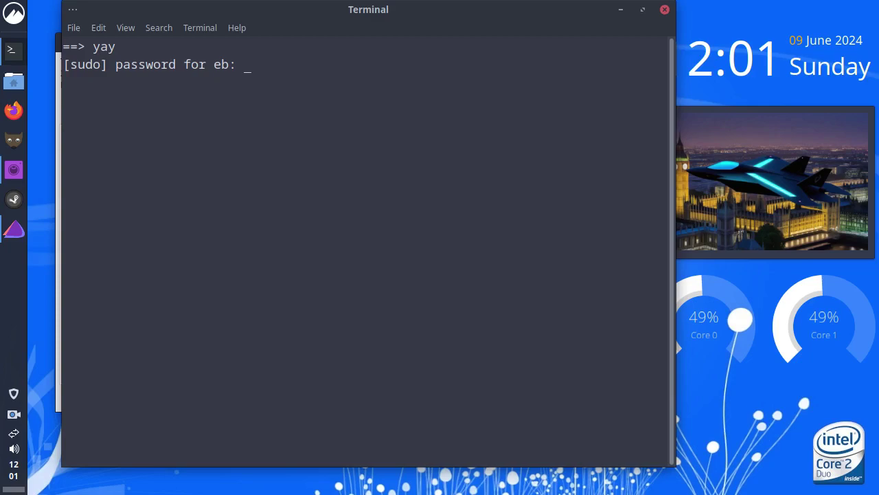
pyautogui.press('Return')
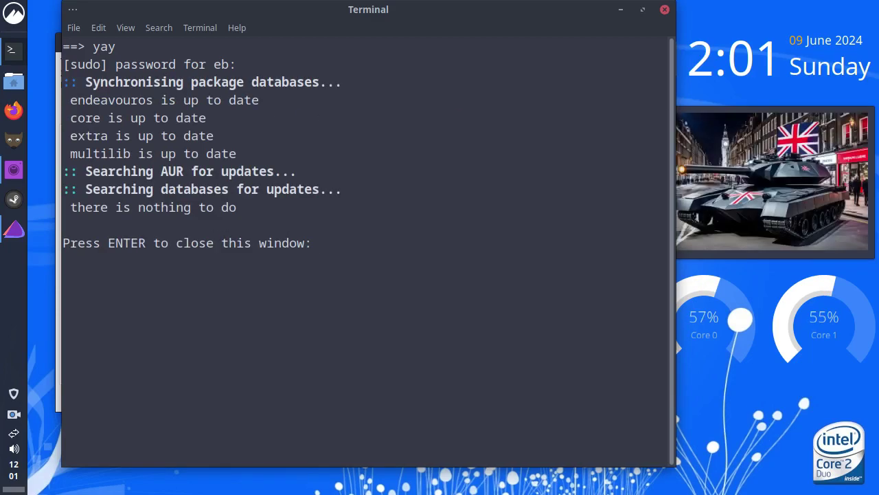
pyautogui.press('Return')
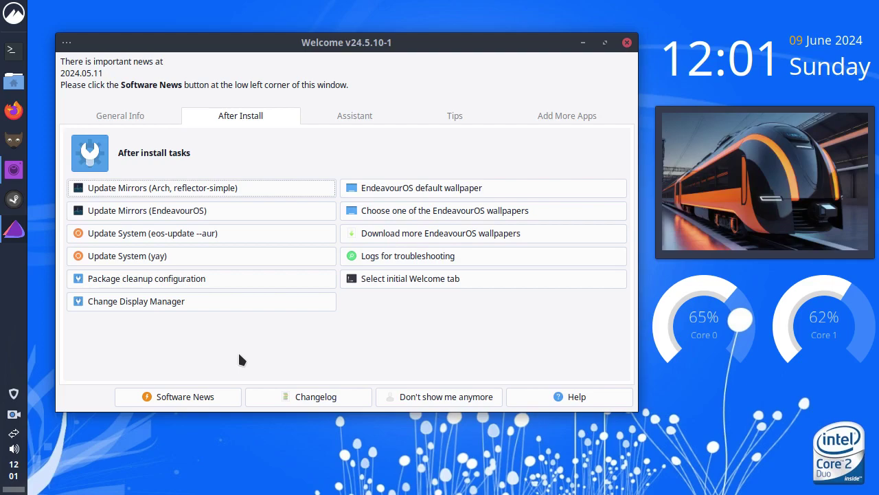
# Clean the package cache with the chosen settings, removing 8 packages, then close the terminal
pyautogui.click(172, 281)
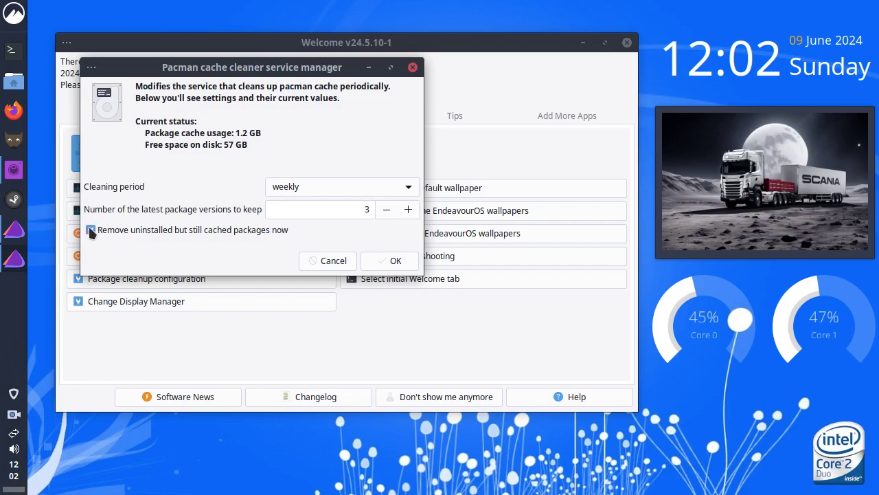
pyautogui.click(397, 262)
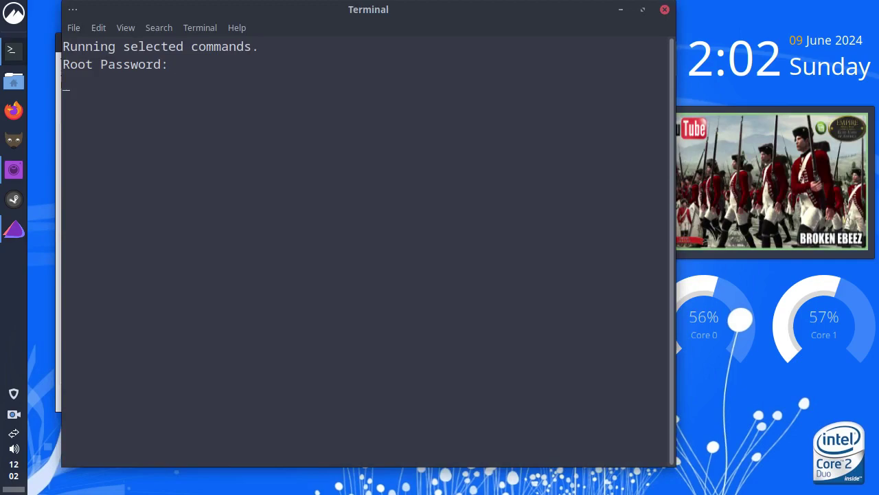
pyautogui.press('Return')
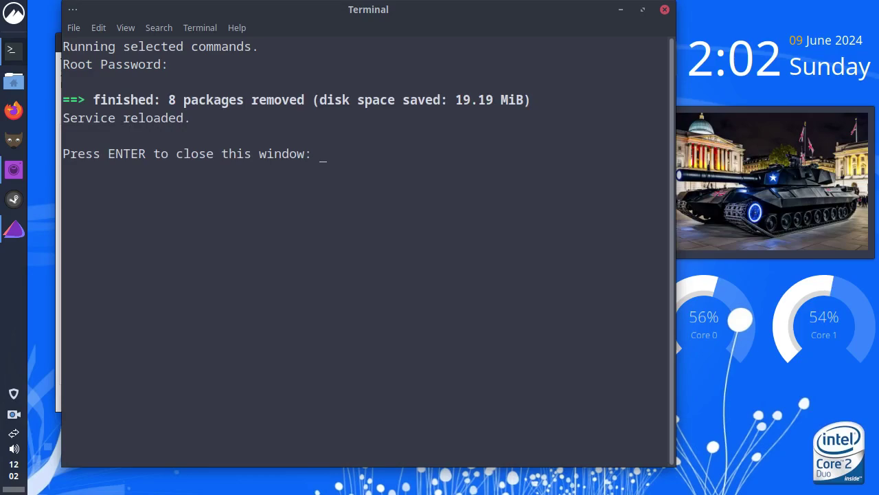
pyautogui.press('Return')
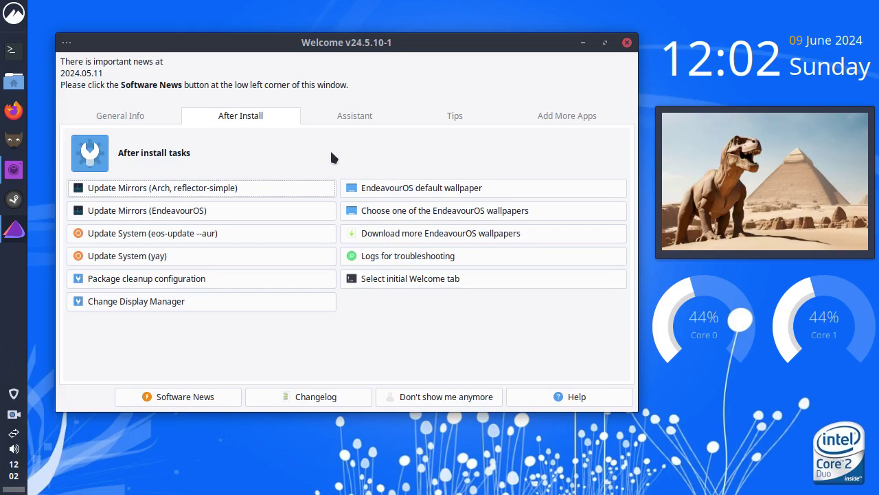
# Switch between the Assistant and After Install tabs, ending on the Tips tab
pyautogui.click(346, 116)
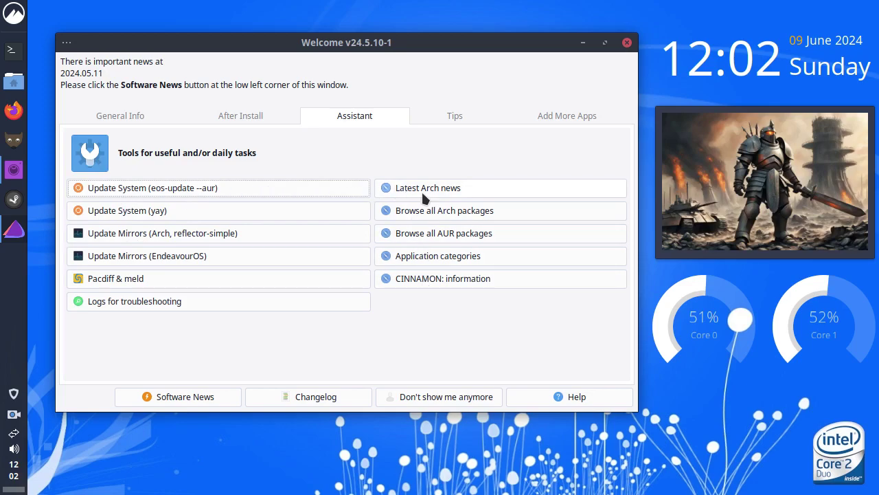
pyautogui.click(232, 116)
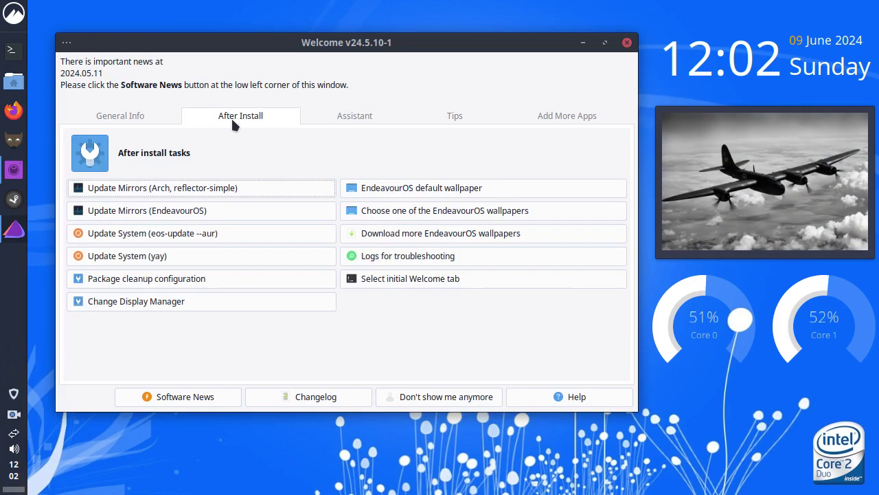
pyautogui.click(355, 118)
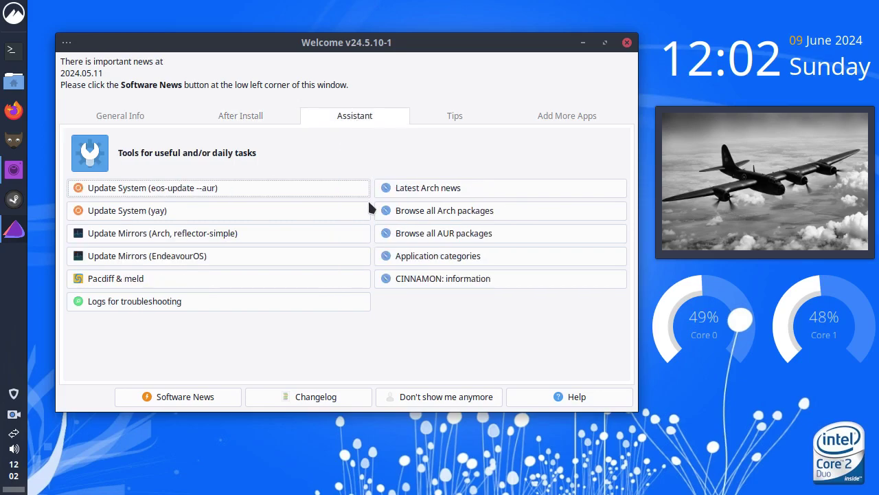
pyautogui.click(454, 120)
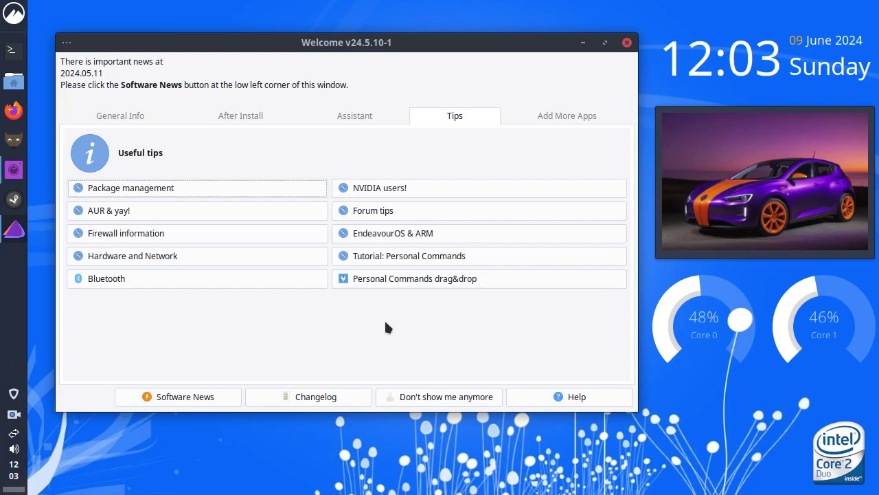
# Open the QuickStart Installer from Add More Apps and tick chromium under Browsers
pyautogui.click(553, 117)
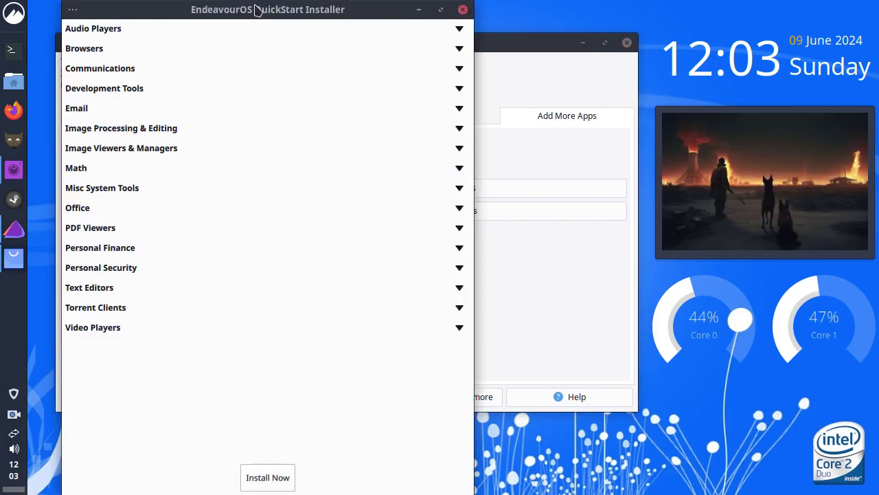
pyautogui.moveTo(259, 10); pyautogui.dragTo(323, 15)
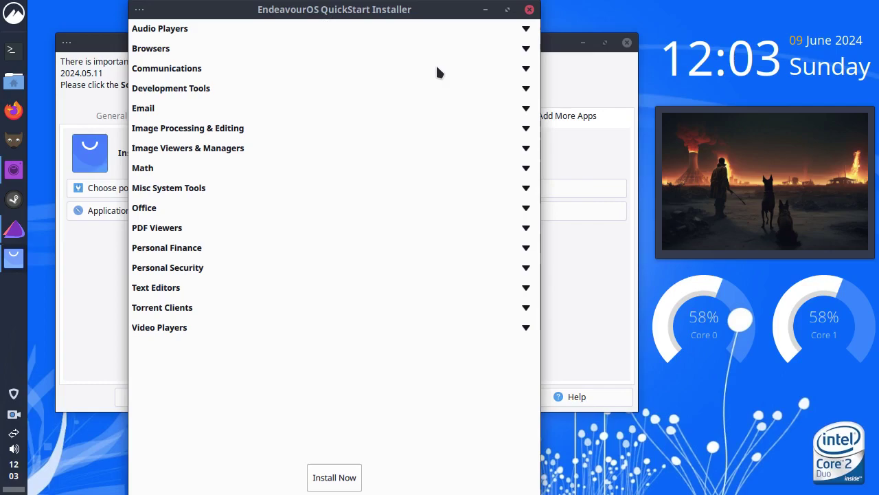
pyautogui.click(526, 49)
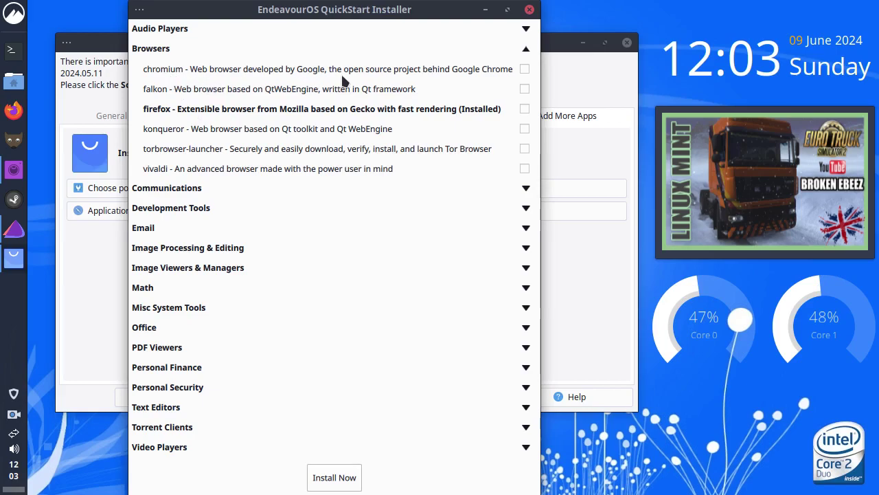
pyautogui.click(524, 69)
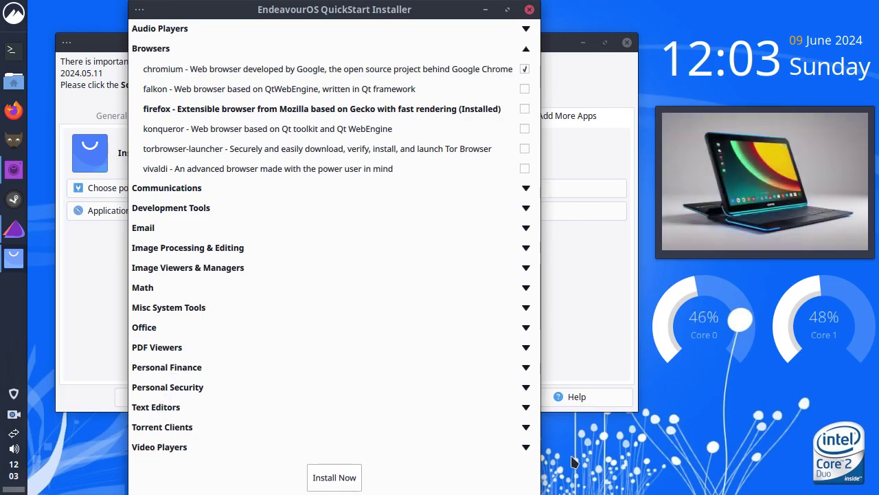
# Browse the Video Players, Misc System Tools and Image Processing & Editing categories
pyautogui.click(526, 447)
pyautogui.scroll(-3, 365, 345)
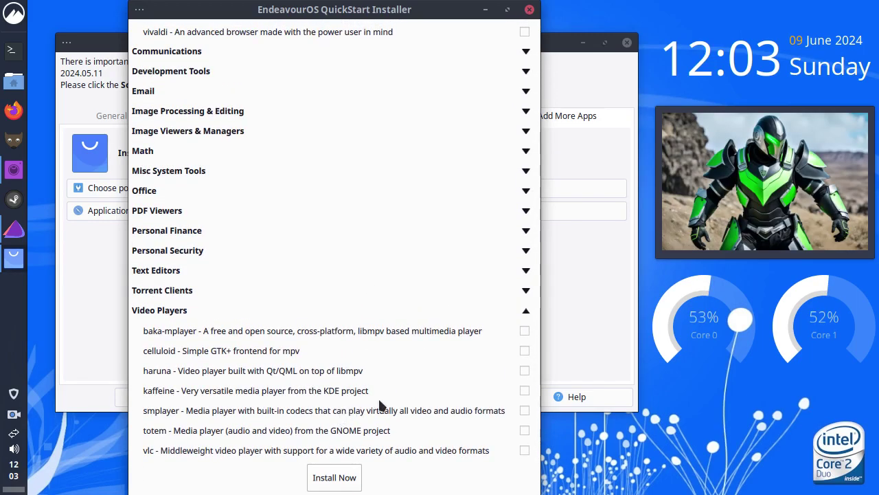
pyautogui.click(526, 313)
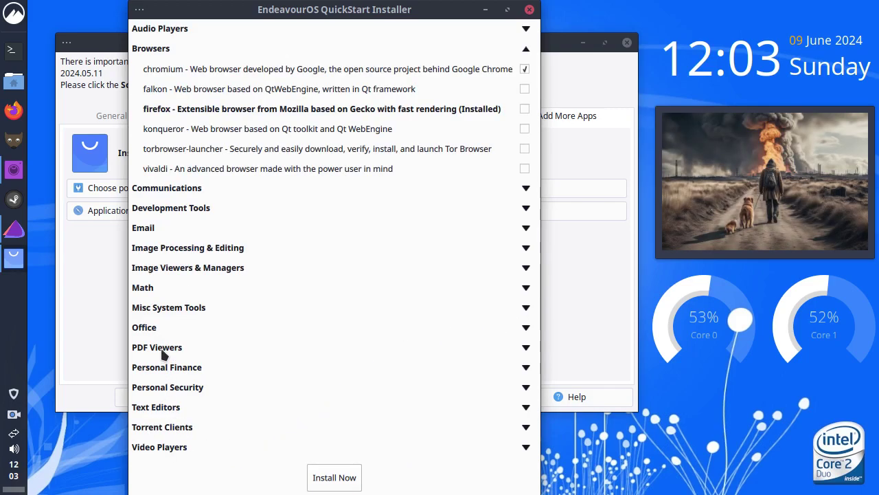
pyautogui.click(526, 308)
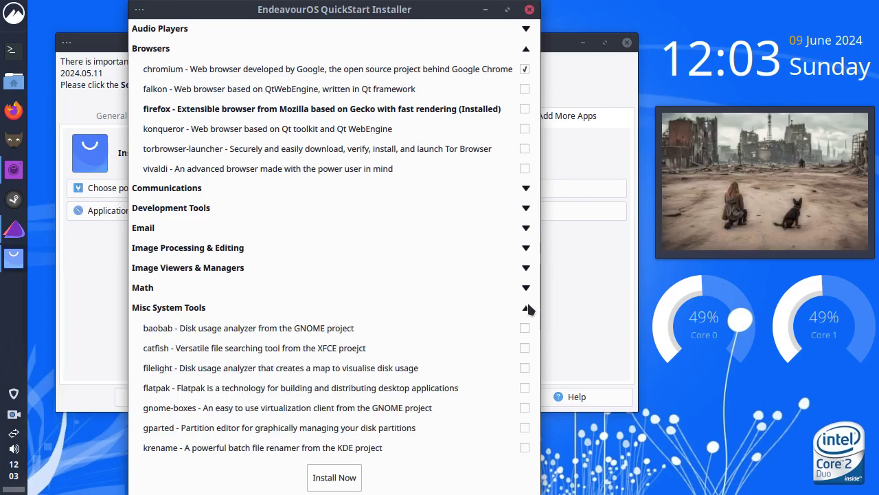
pyautogui.click(527, 308)
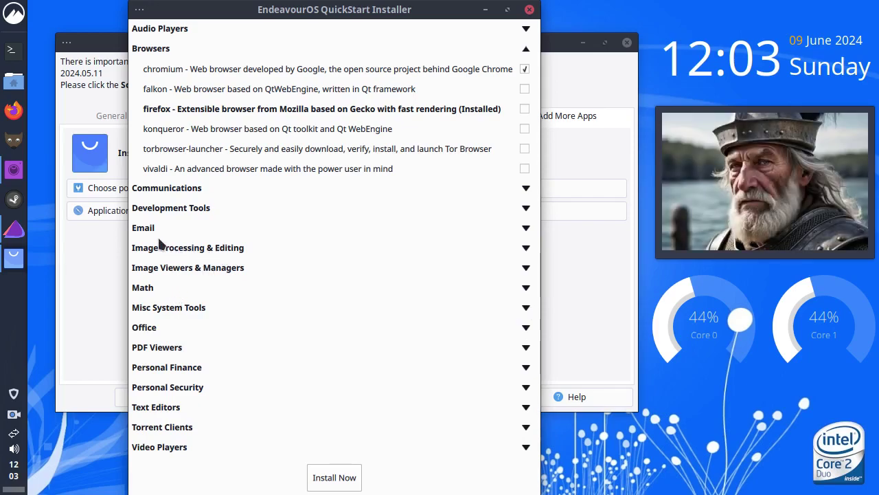
pyautogui.click(525, 250)
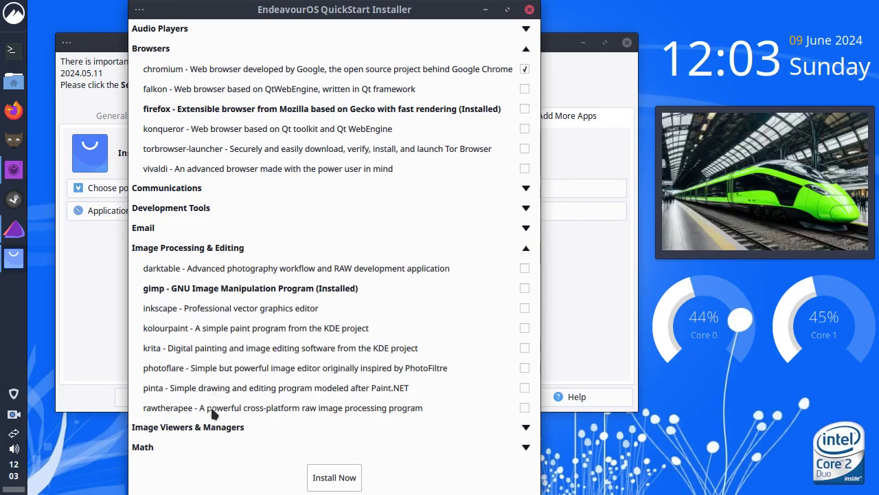
pyautogui.click(526, 250)
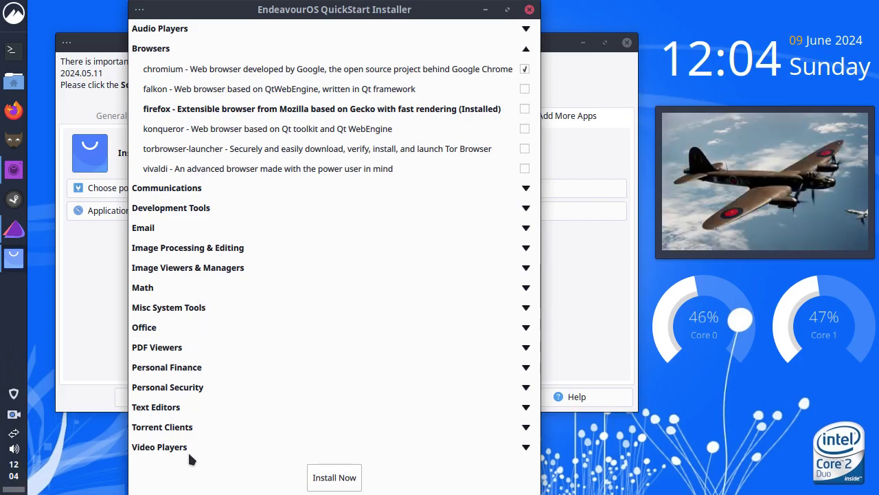
# Install chromium and minizip, authorising with the password and confirming with y
pyautogui.click(344, 481)
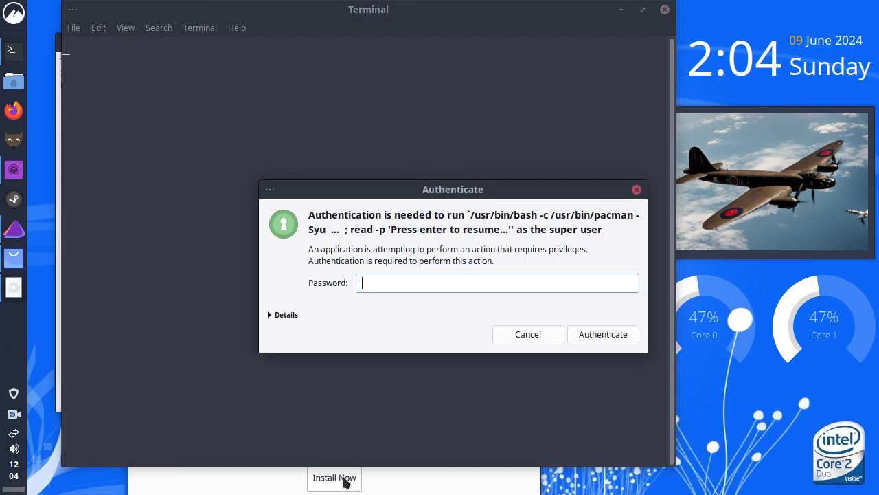
pyautogui.write('****')
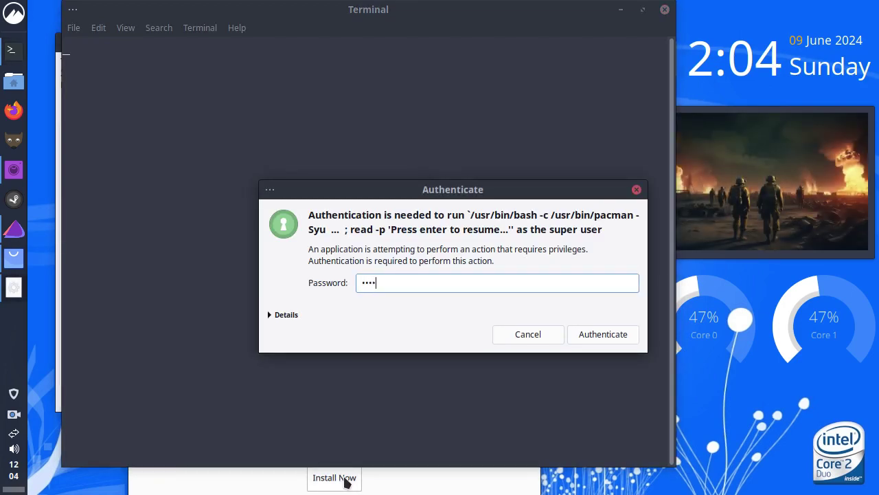
pyautogui.press('Return')
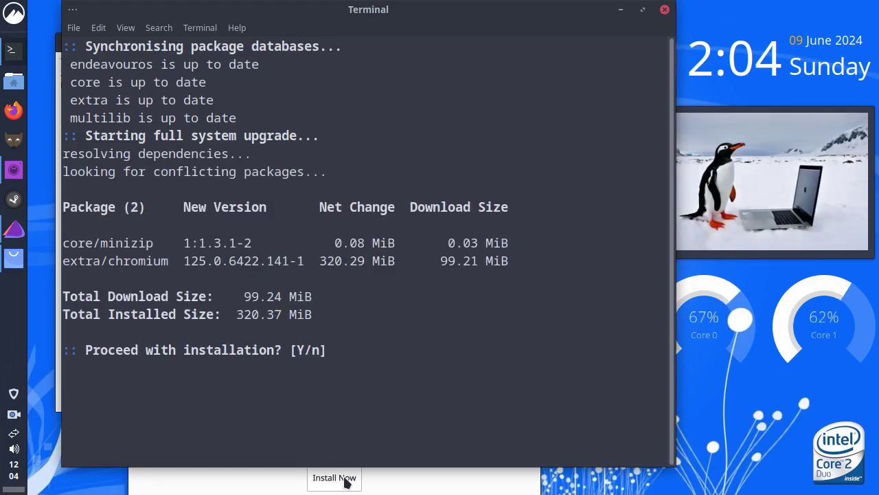
pyautogui.write('y')
pyautogui.press('Return')
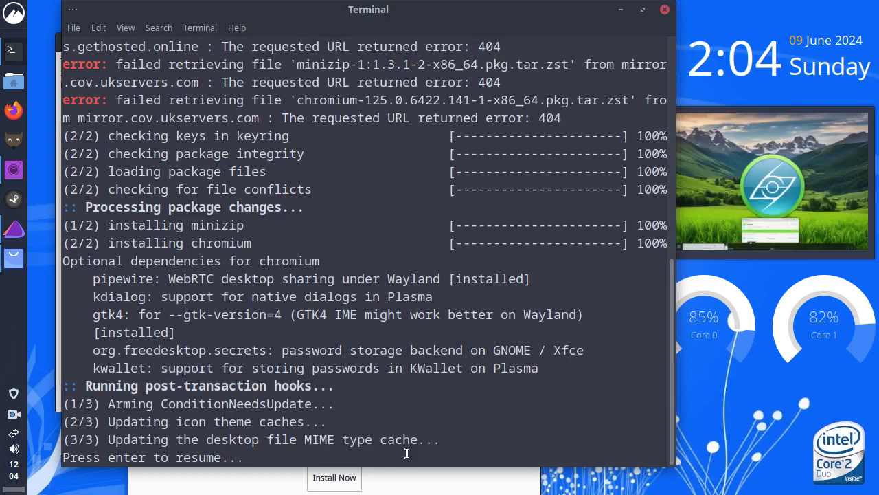
pyautogui.press('Return')
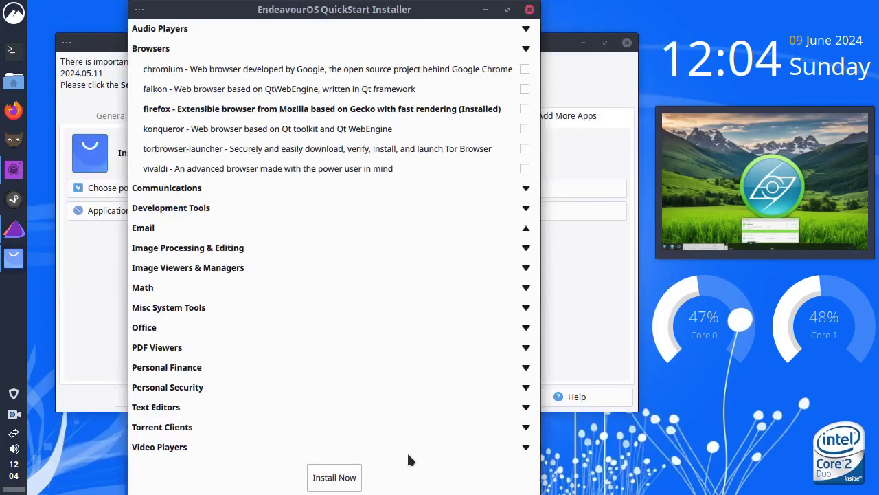
# Close the QuickStart Installer, view ArchWiki's List of applications, then close that browser
pyautogui.click(530, 9)
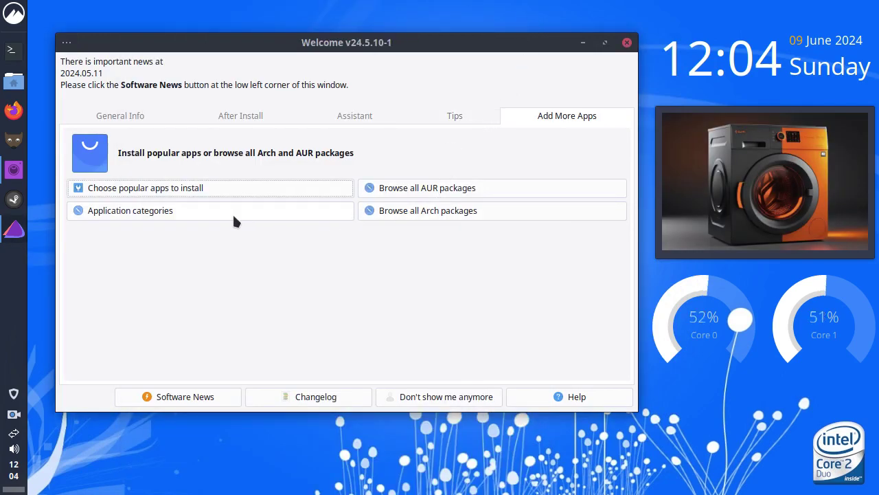
pyautogui.click(144, 215)
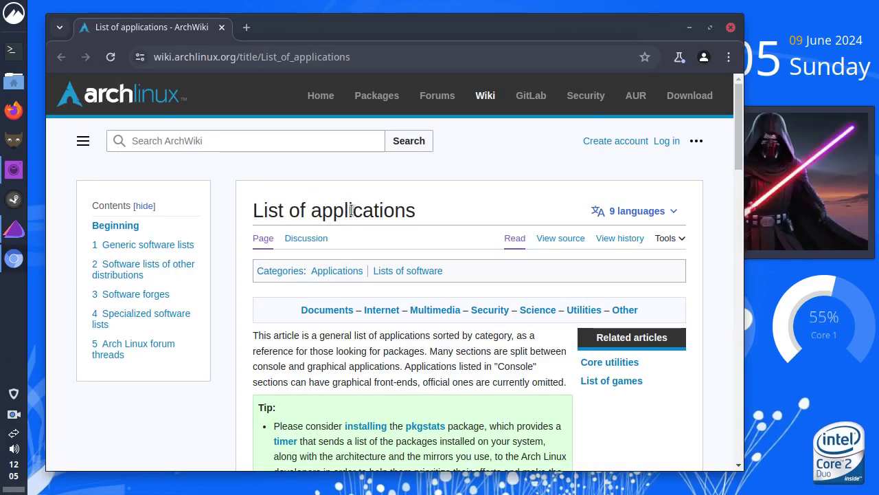
pyautogui.scroll(-15, 352, 210)
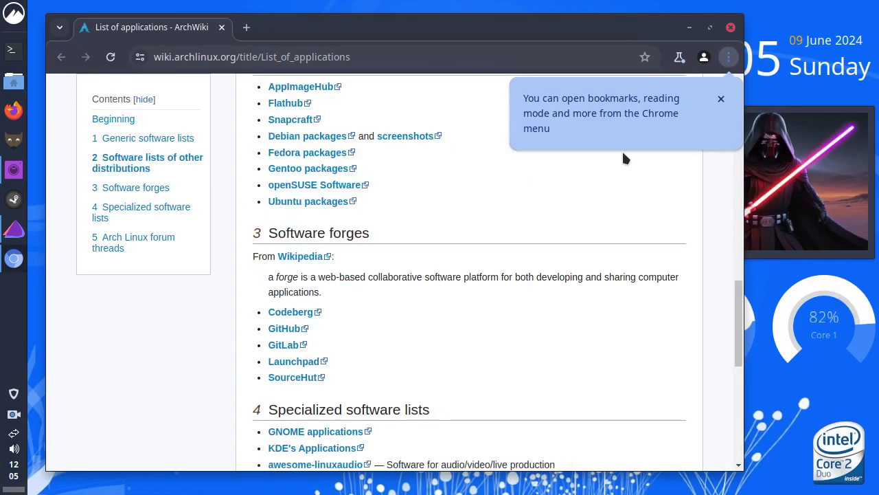
pyautogui.click(732, 29)
pyautogui.moveTo(383, 37); pyautogui.dragTo(378, 19)
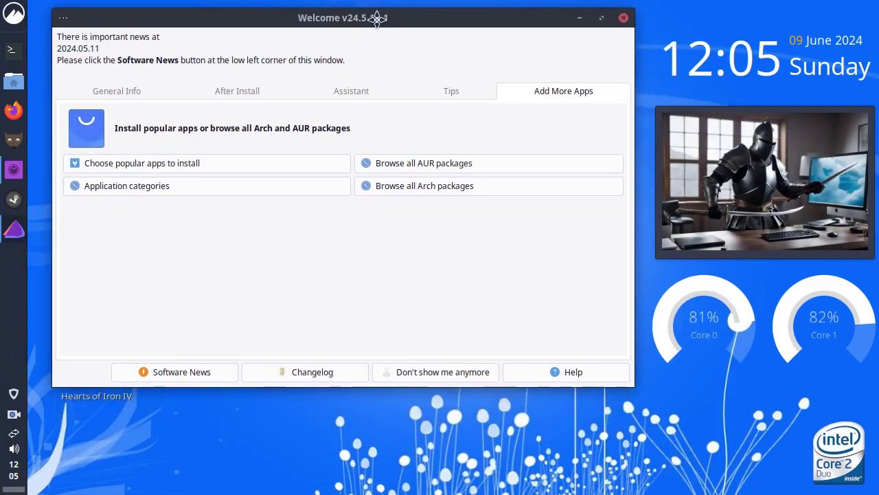
pyautogui.click(13, 13)
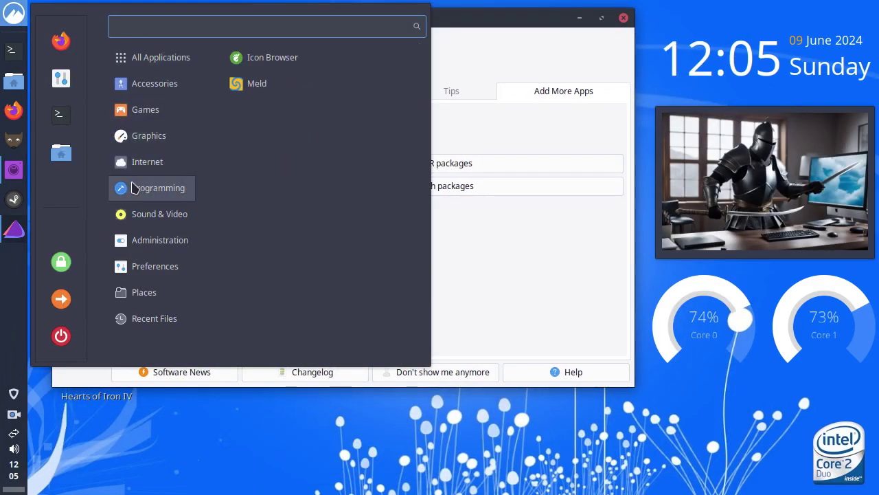
pyautogui.moveTo(144, 162)
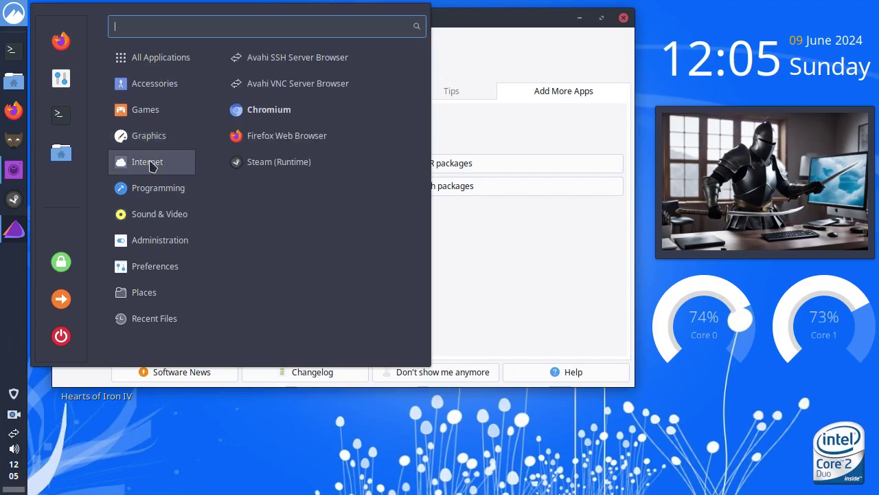
pyautogui.click(261, 116)
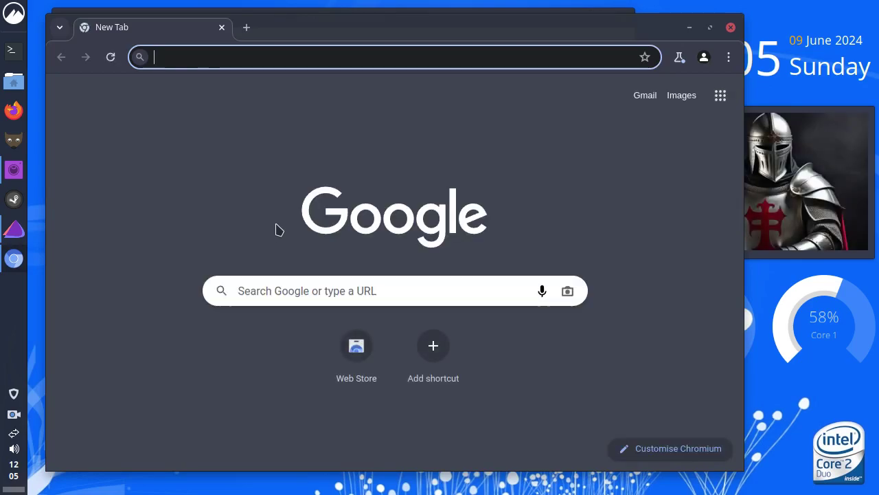
pyautogui.click(731, 29)
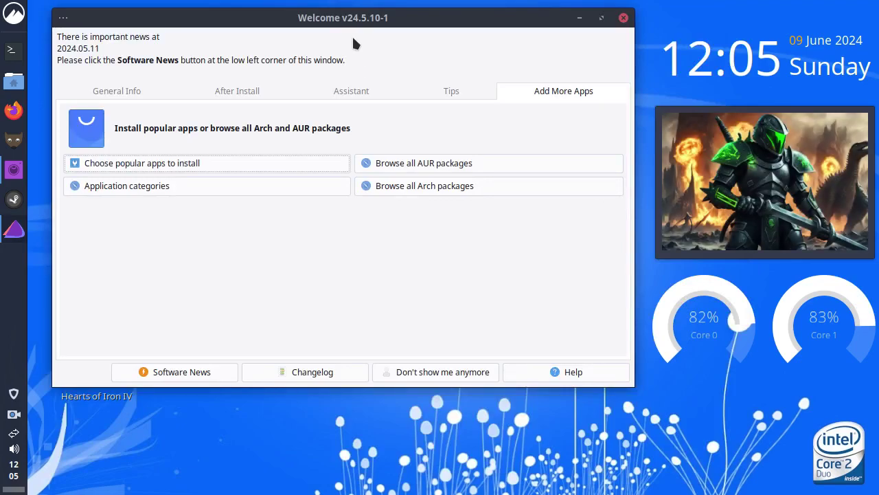
# Nudge the Welcome window lower and show its General Info page with the website, forum, wiki and news links
pyautogui.moveTo(344, 18); pyautogui.dragTo(352, 45)
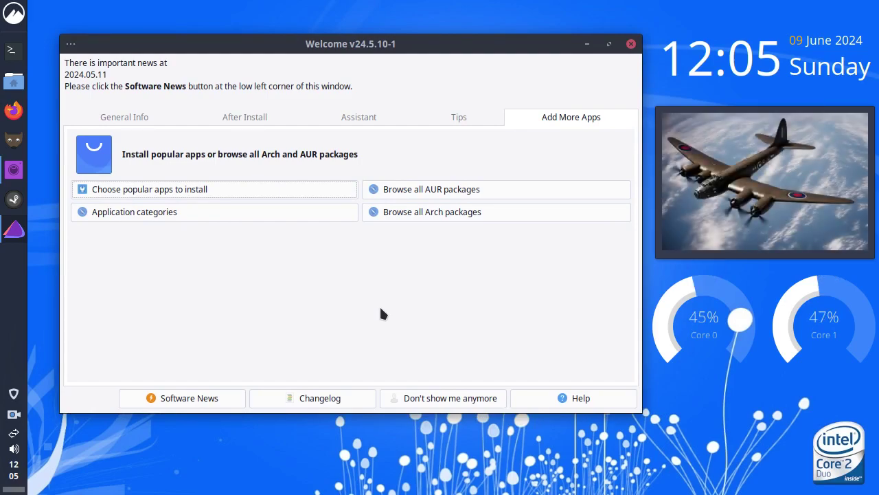
pyautogui.click(119, 117)
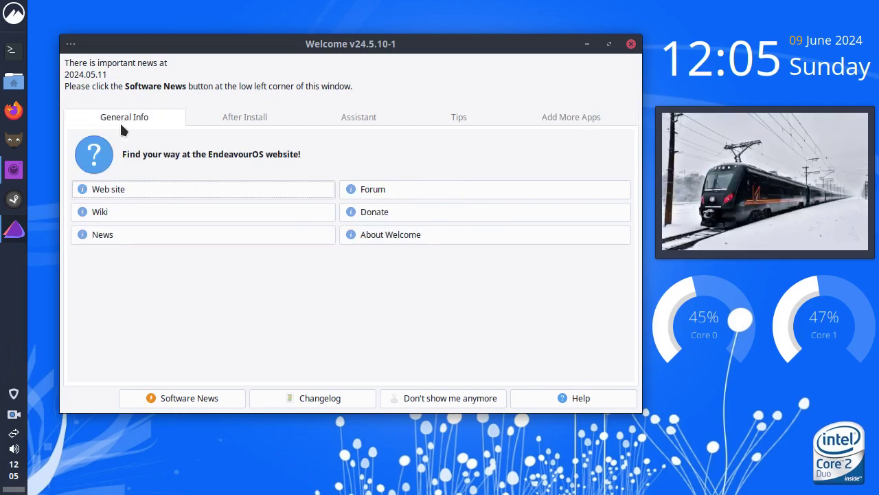
# Close the EndeavourOS Welcome window to reveal the Cinnamon desktop with its game shortcuts
pyautogui.click(630, 43)
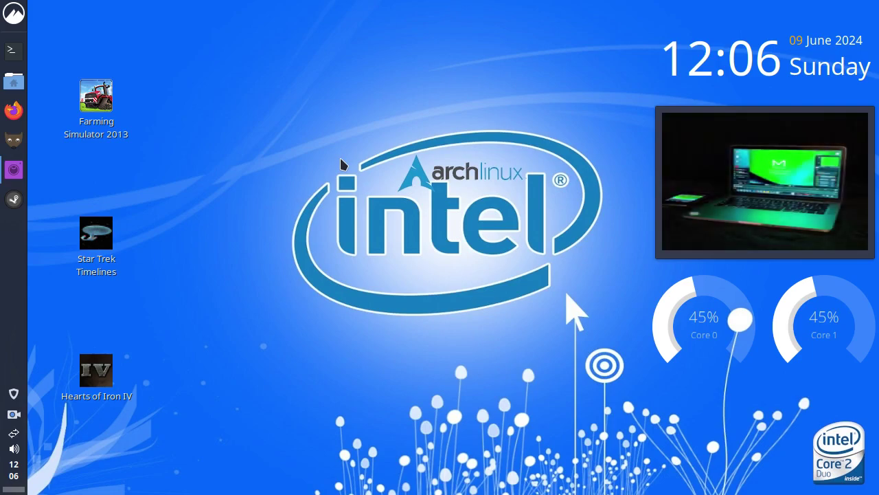
pyautogui.click(13, 83)
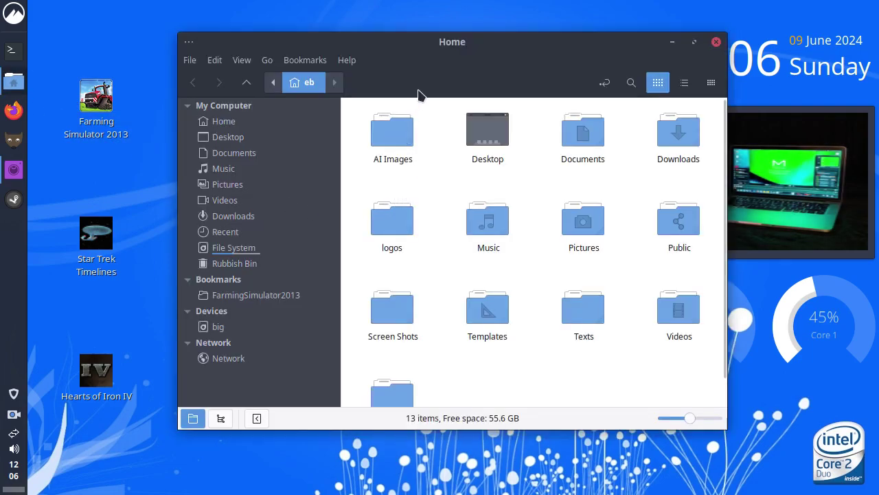
pyautogui.moveTo(442, 41); pyautogui.dragTo(355, 19)
pyautogui.scroll(-1, 468, 227)
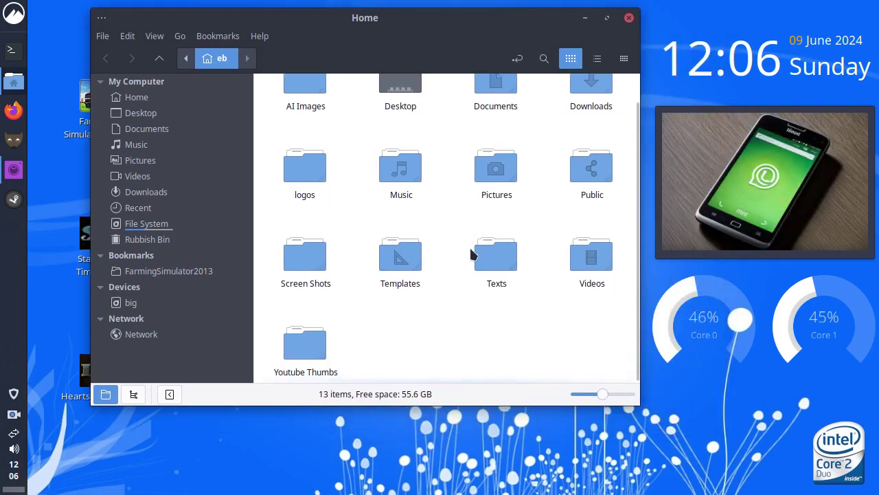
pyautogui.scroll(1, 469, 246)
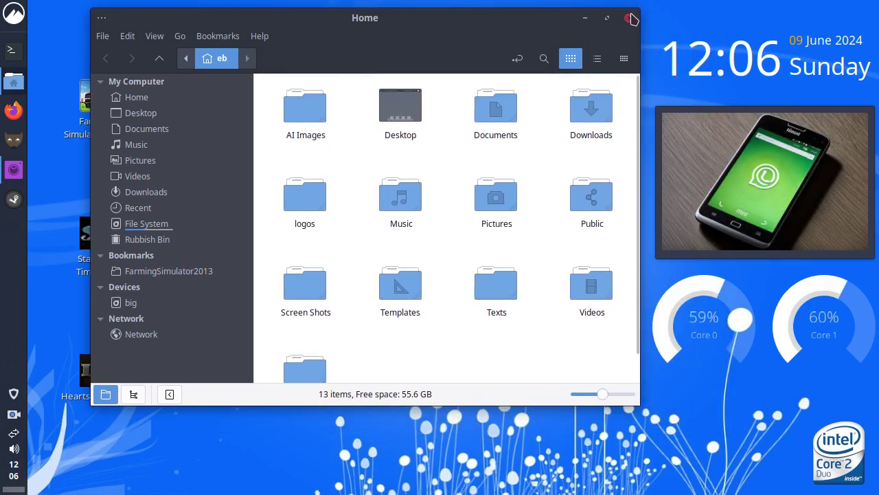
pyautogui.click(628, 18)
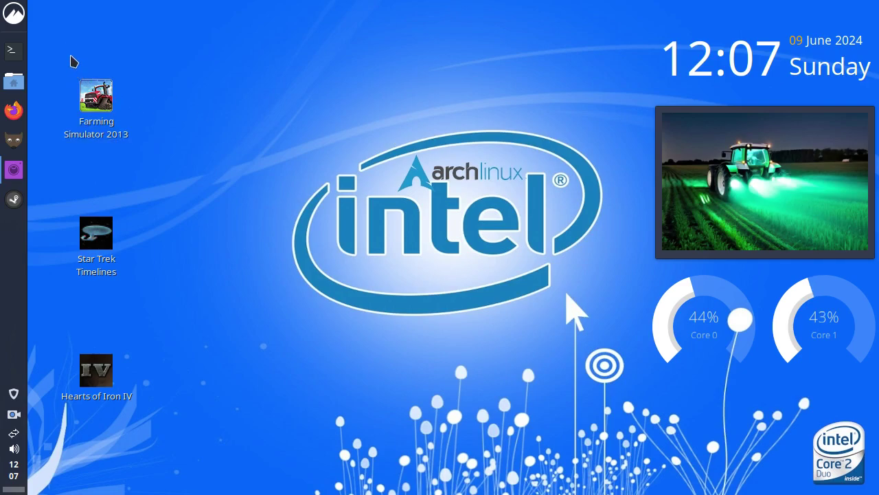
# Launch System Monitor from the Administration section of the applications menu
pyautogui.click(14, 13)
pyautogui.moveTo(158, 195)
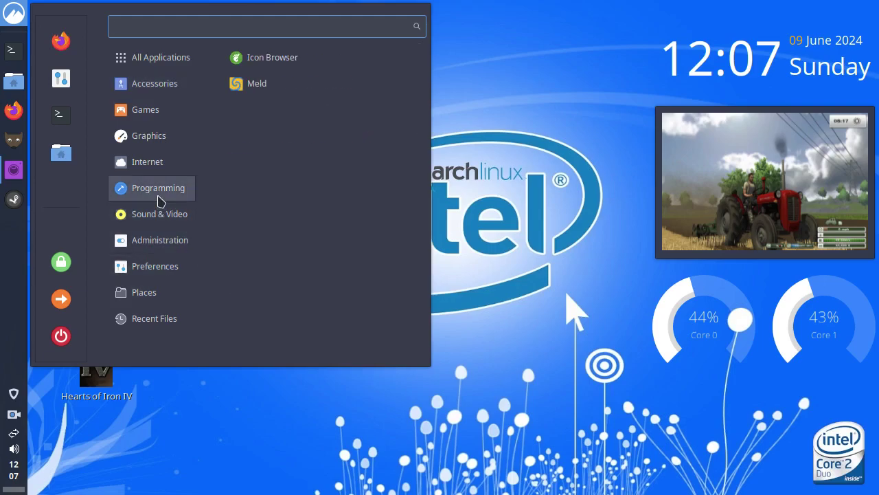
pyautogui.moveTo(156, 247)
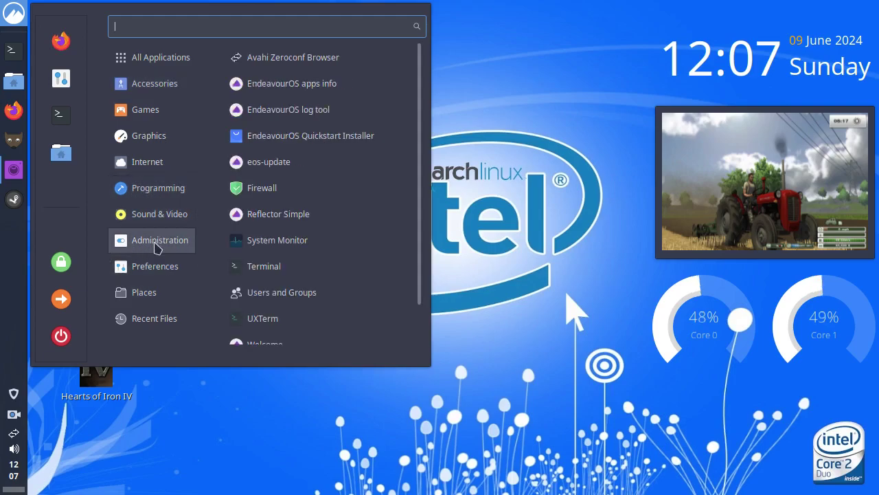
pyautogui.click(274, 240)
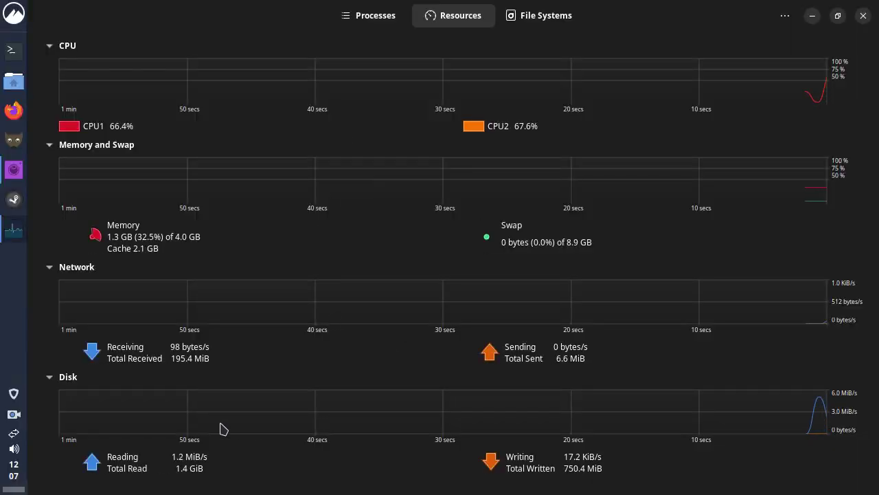
# Collapse the Network graph, restore System Monitor from full screen and move it up-left
pyautogui.click(49, 267)
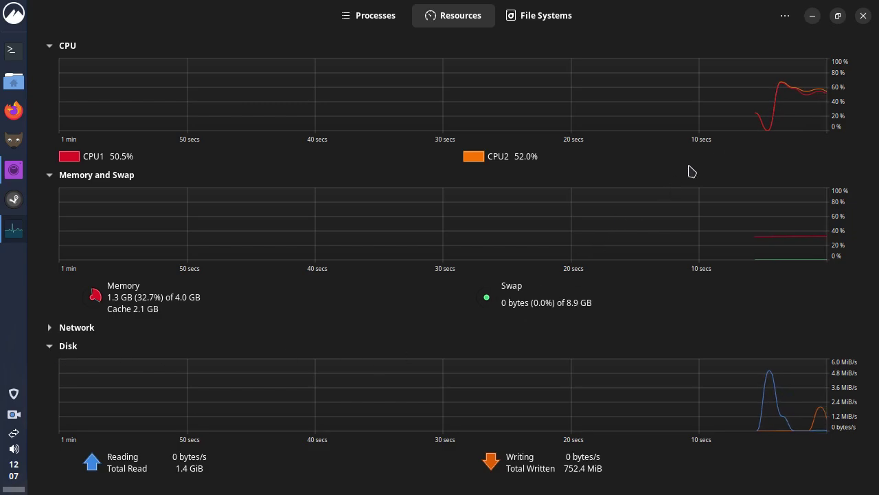
pyautogui.click(838, 15)
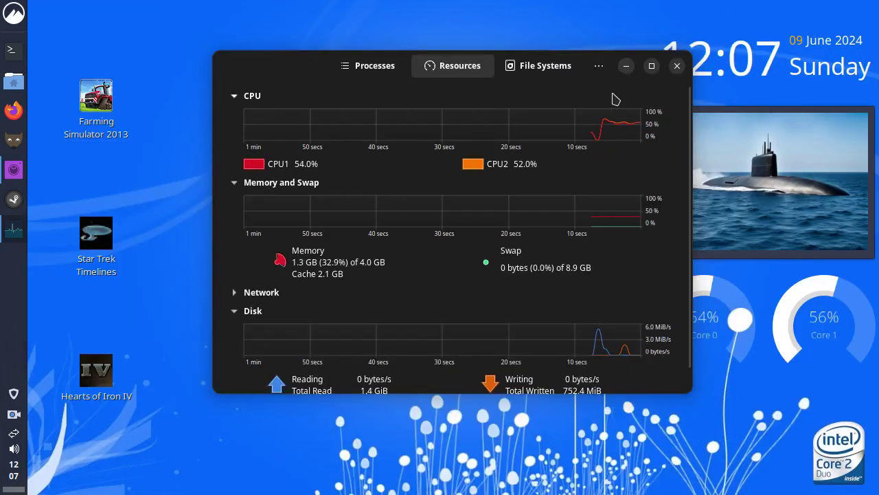
pyautogui.moveTo(316, 77); pyautogui.dragTo(257, 36)
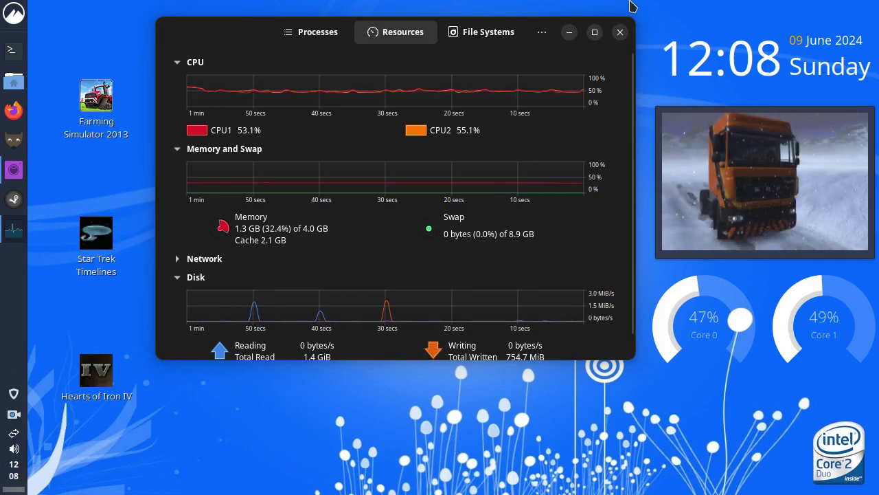
# Close System Monitor and bring up the SimpleScreenRecorder window from the panel, shifted slightly right
pyautogui.click(621, 33)
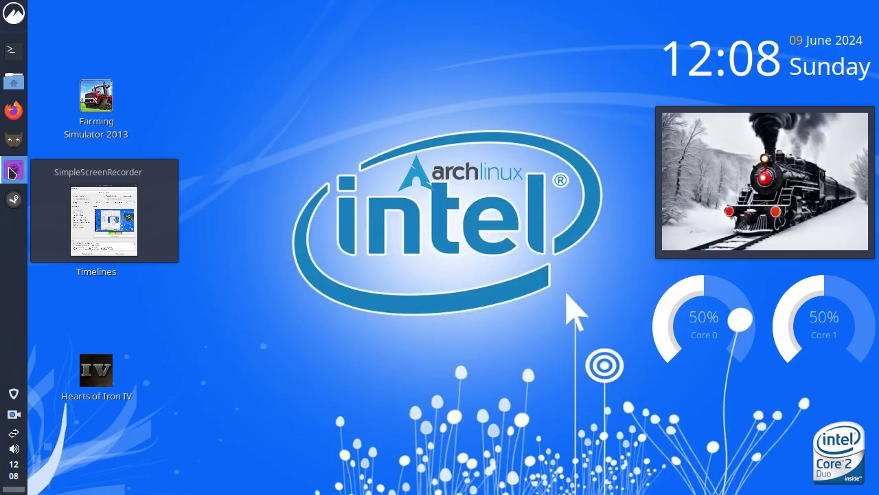
pyautogui.click(14, 169)
pyautogui.moveTo(345, 14); pyautogui.dragTo(404, 20)
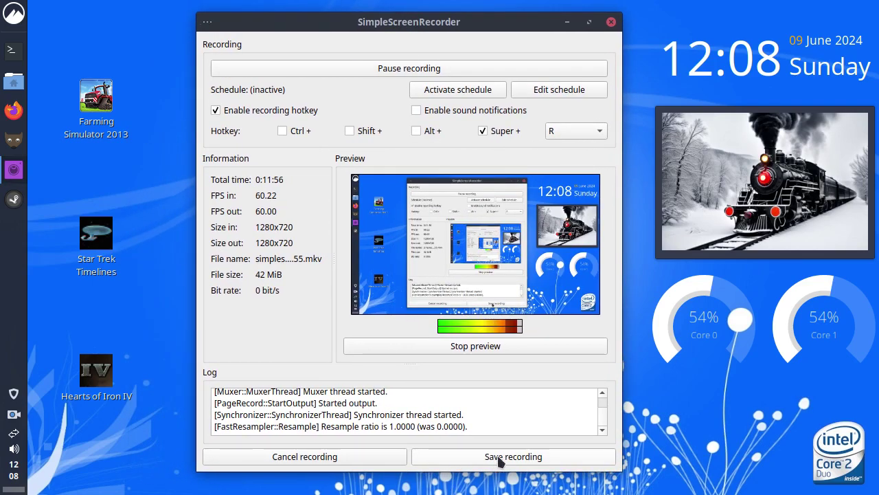